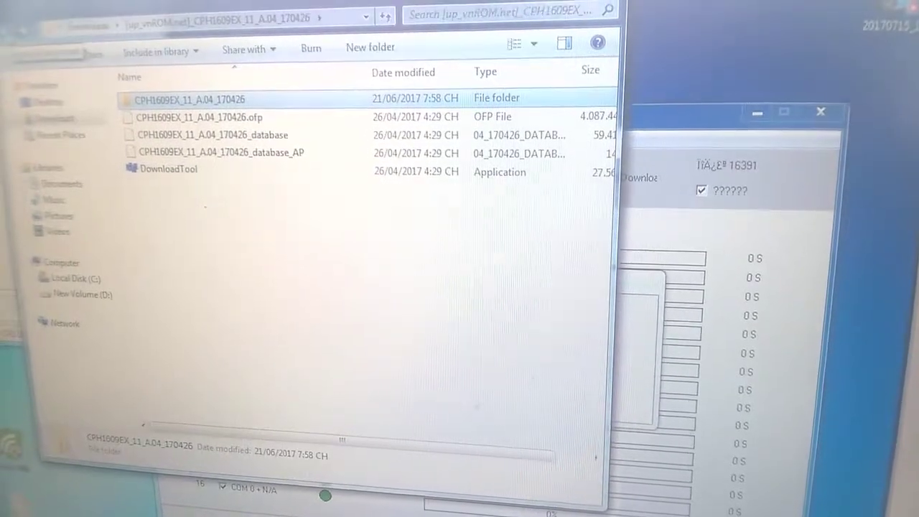
Step: Browse the Downloads folder and the extracted [up_vnROM.net]_CPH1609EX_11_A.04_170426 firmware folder to examine its files
{"action": "key", "text": "BackSpace"}
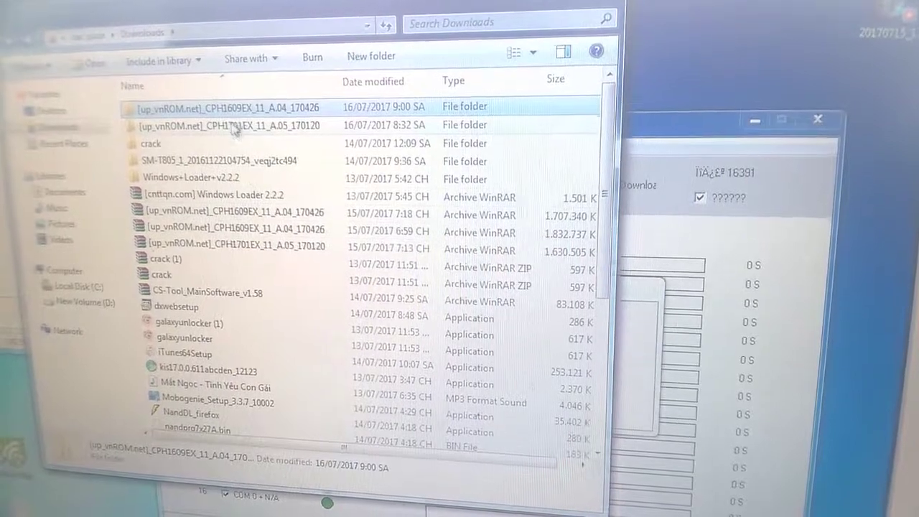
{"action": "key", "text": "Return"}
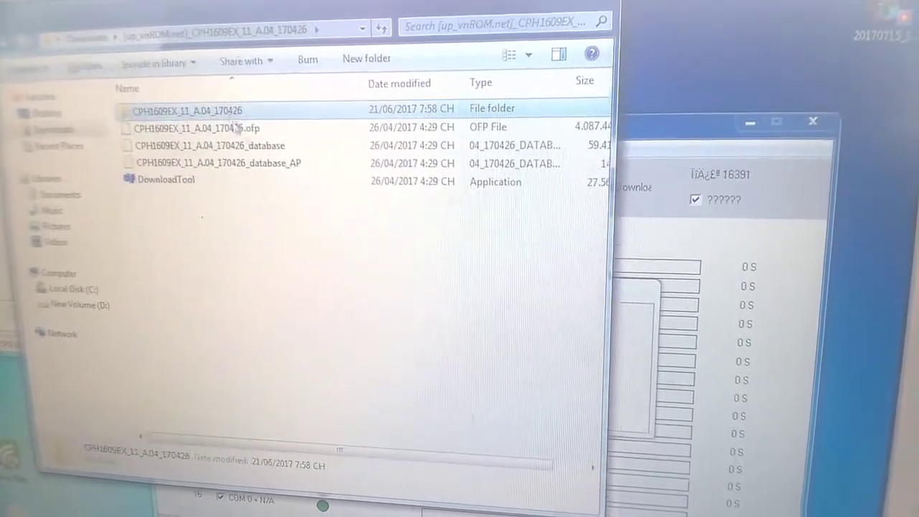
{"action": "left_click", "coordinate": [307, 195]}
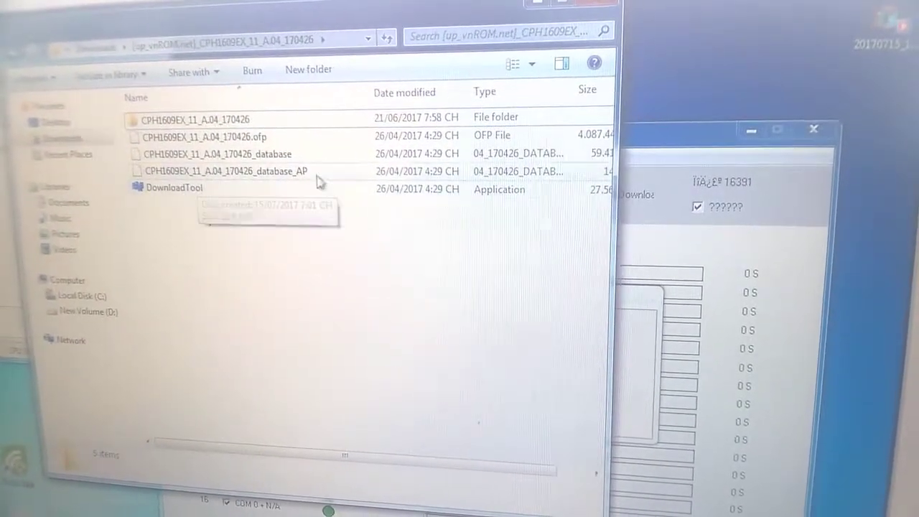
{"action": "double_click", "coordinate": [215, 119]}
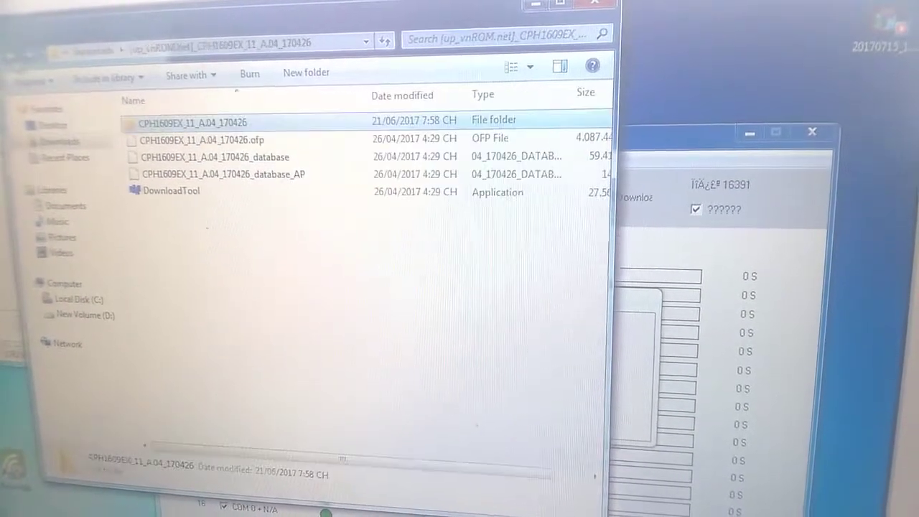
Step: Return to Downloads and inspect the contents of the first [up_vnROM.net]_CPH1609EX_11_A.04_170426 archive, then close it
{"action": "key", "text": "BackSpace"}
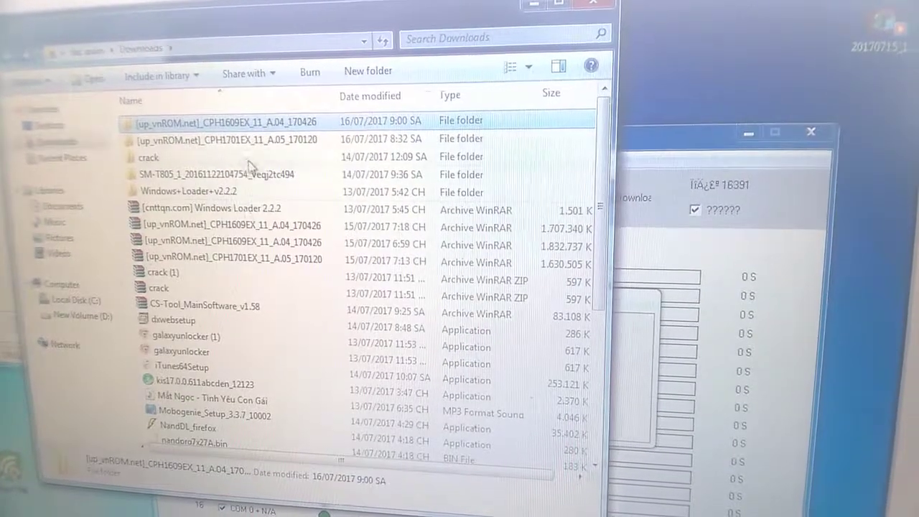
{"action": "left_click", "coordinate": [244, 223]}
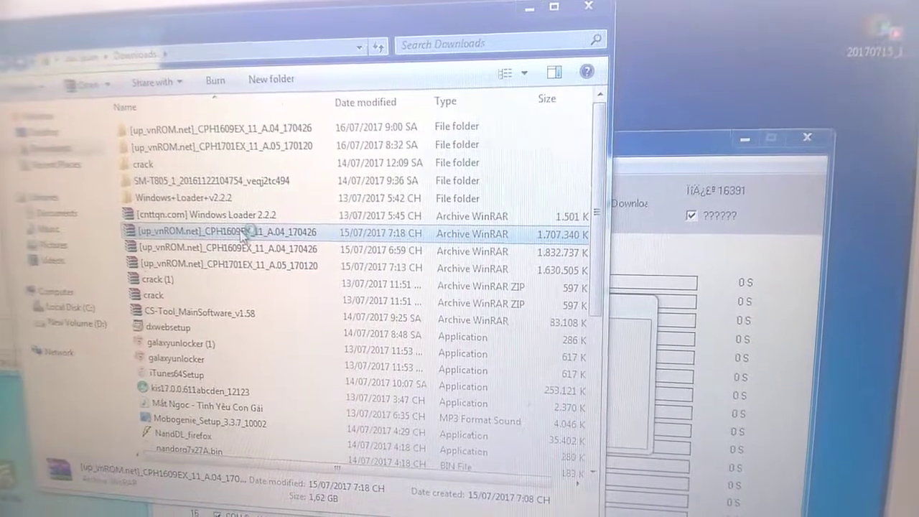
{"action": "double_click", "coordinate": [243, 235]}
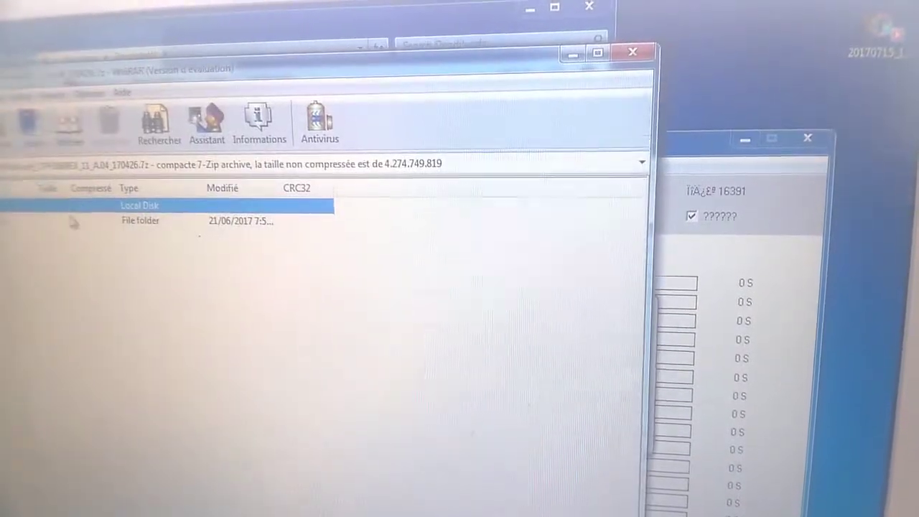
{"action": "double_click", "coordinate": [72, 219]}
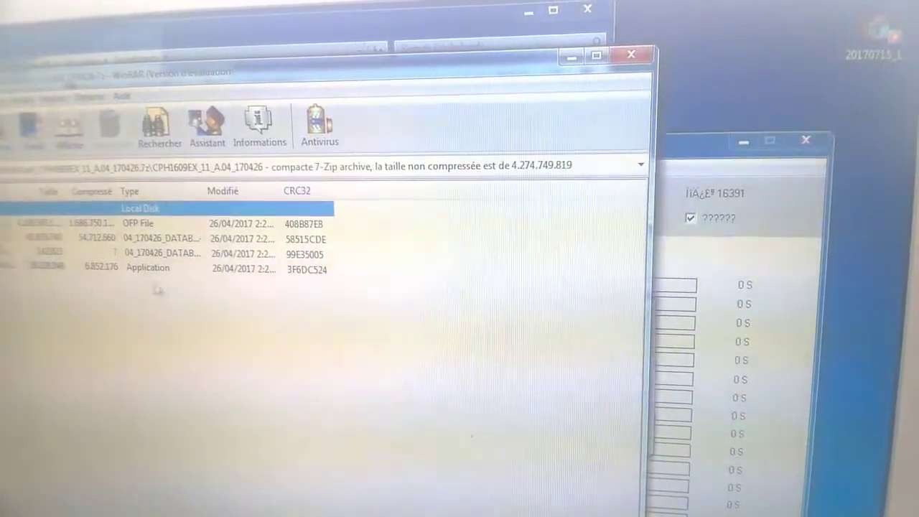
{"action": "left_click", "coordinate": [633, 59]}
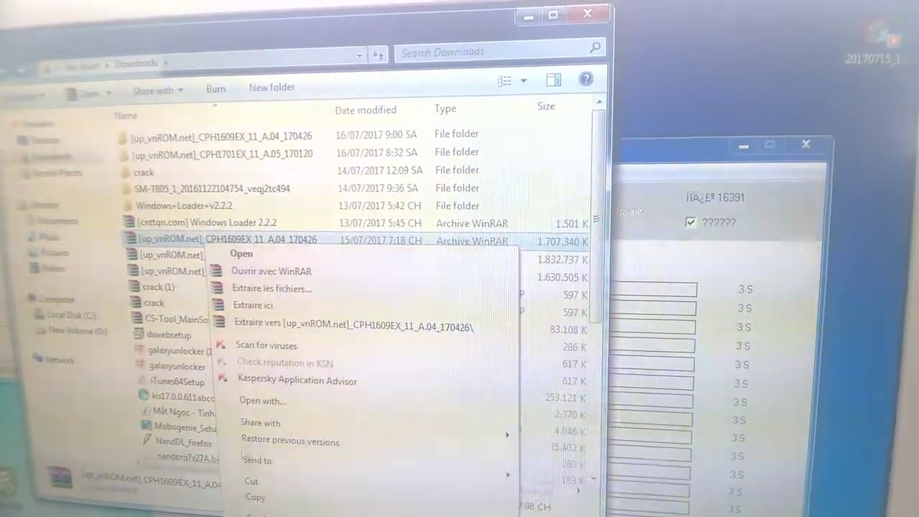
Step: Copy the [up_vnROM.net]_CPH1609EX_11_A.04_170426 archive into the FILE\OPPO folder on drive D
{"action": "left_click", "coordinate": [66, 335]}
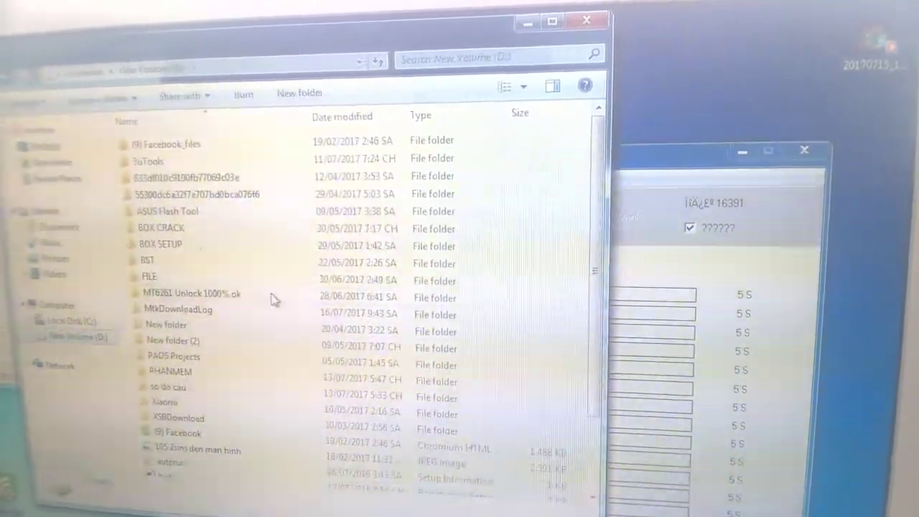
{"action": "double_click", "coordinate": [156, 294]}
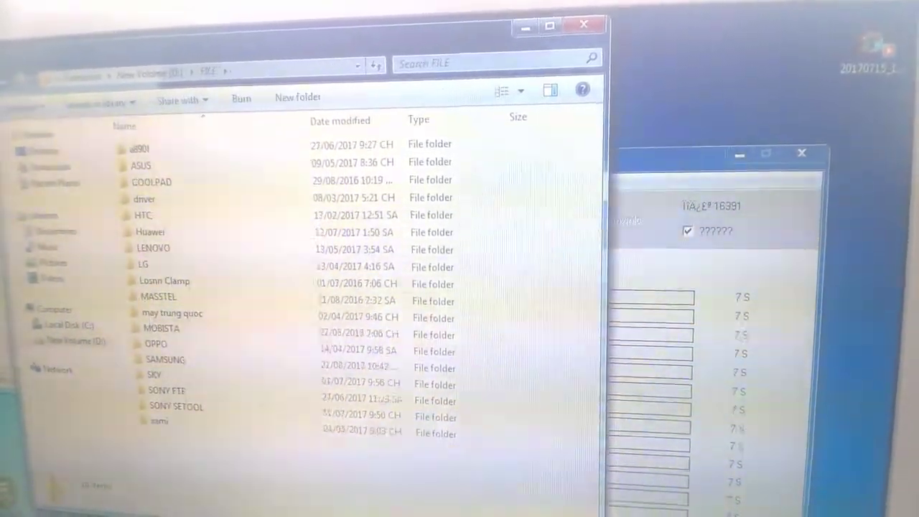
{"action": "double_click", "coordinate": [154, 347]}
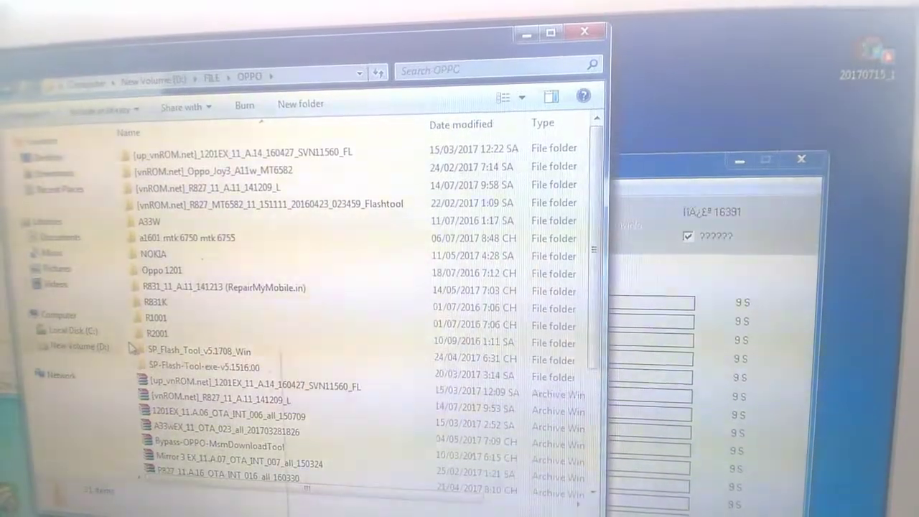
{"action": "right_click", "coordinate": [131, 350]}
{"action": "left_click", "coordinate": [171, 448]}
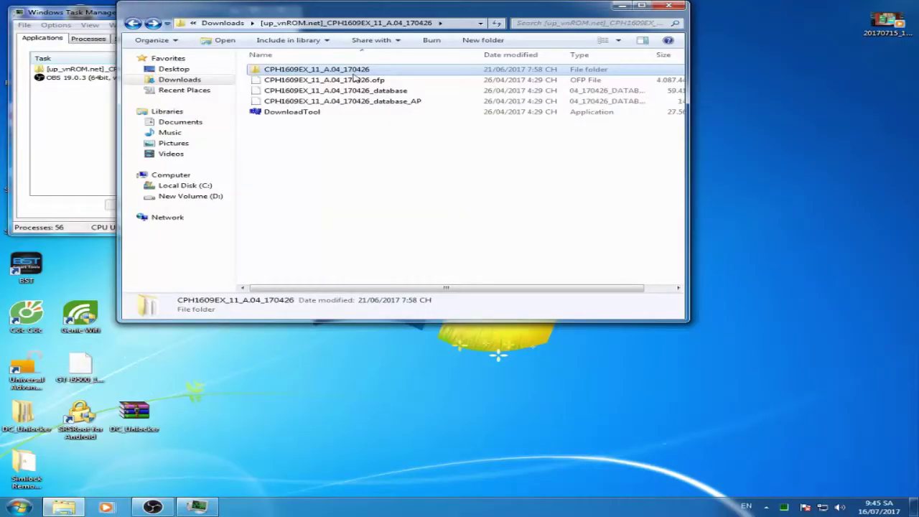
Step: Launch DownloadTool from the inner CPH1609EX_11_A.04_170426 folder and start the download on all ports
{"action": "double_click", "coordinate": [351, 71]}
{"action": "left_click", "coordinate": [298, 101]}
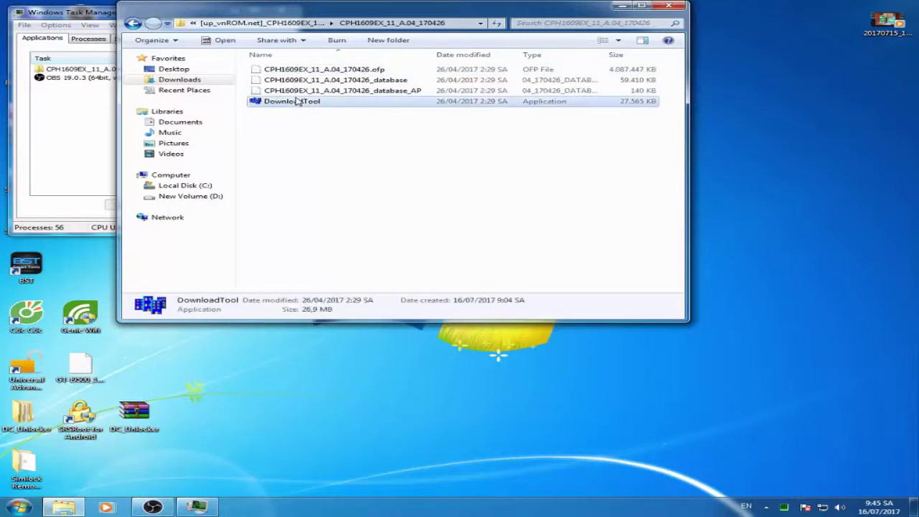
{"action": "right_click", "coordinate": [297, 101]}
{"action": "left_click", "coordinate": [338, 116]}
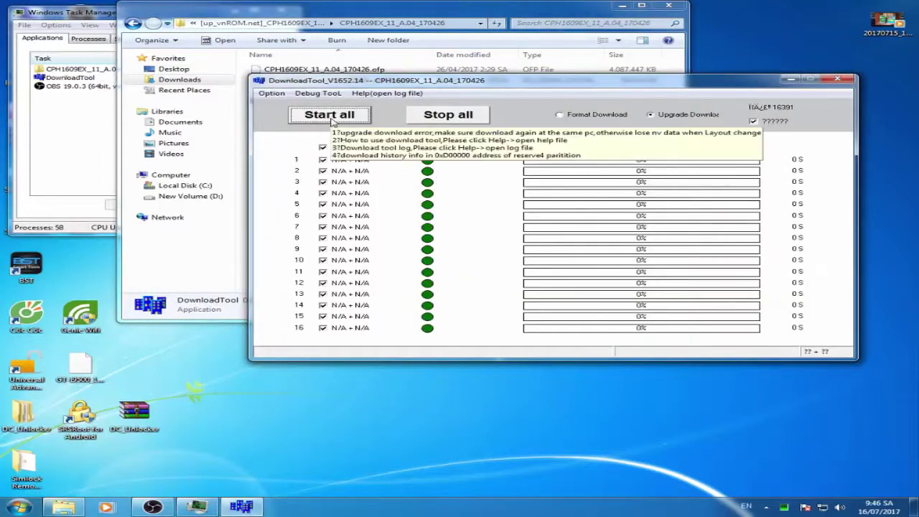
{"action": "left_click", "coordinate": [332, 122]}
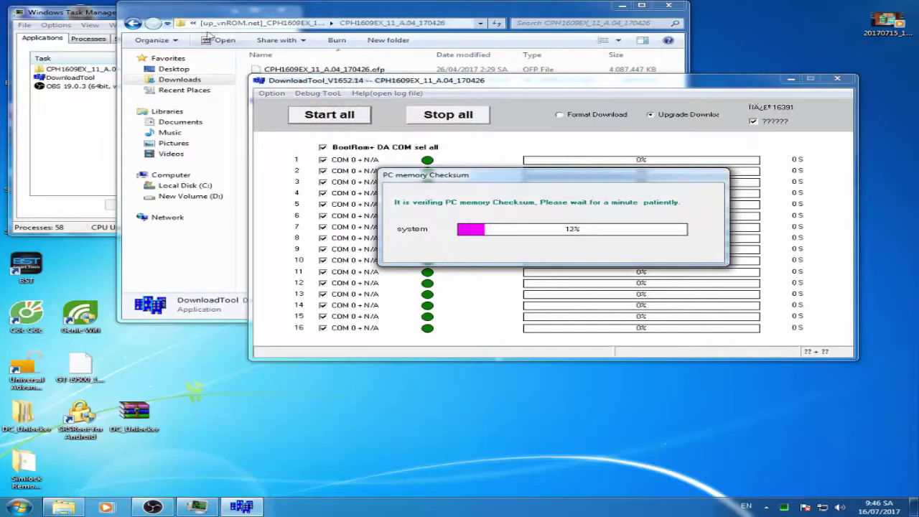
Step: Go back to Downloads and examine the outer and inner CPH1609EX_11_A.04_170426 firmware folders while the tool runs
{"action": "left_click", "coordinate": [134, 24]}
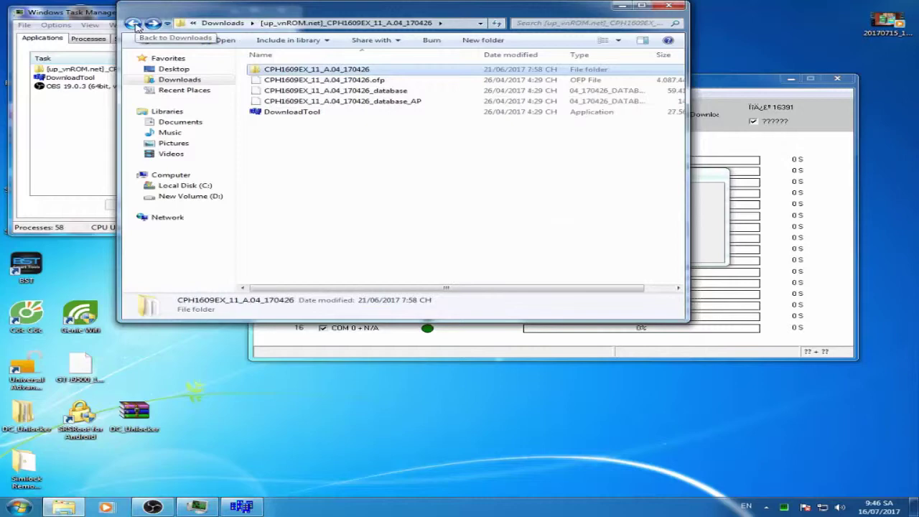
{"action": "left_click", "coordinate": [134, 24]}
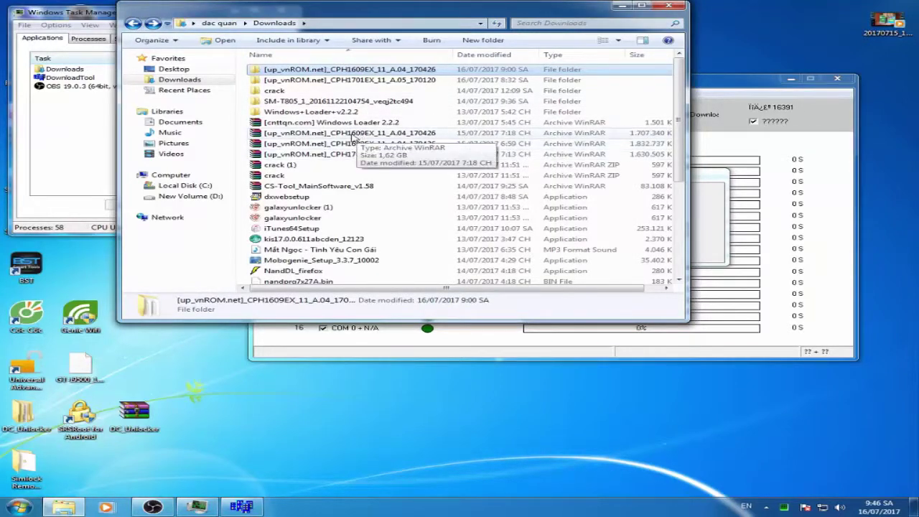
{"action": "double_click", "coordinate": [359, 72]}
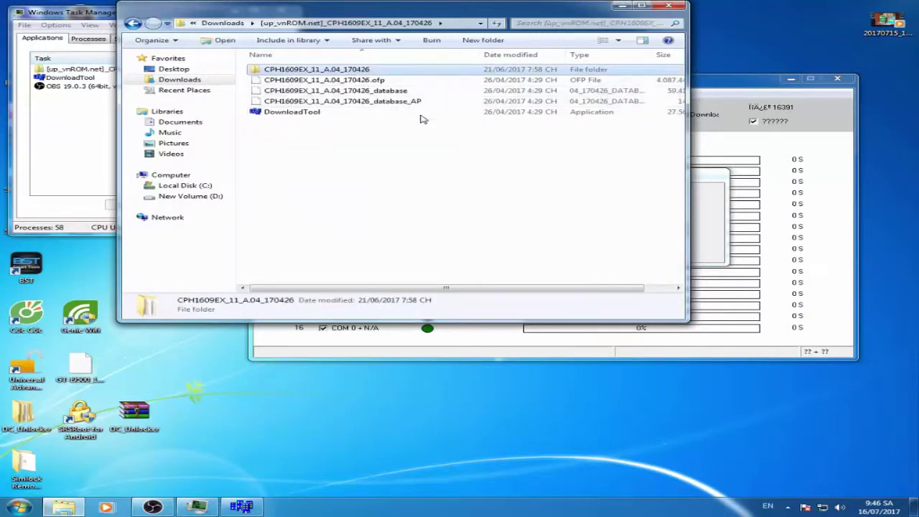
{"action": "double_click", "coordinate": [341, 69]}
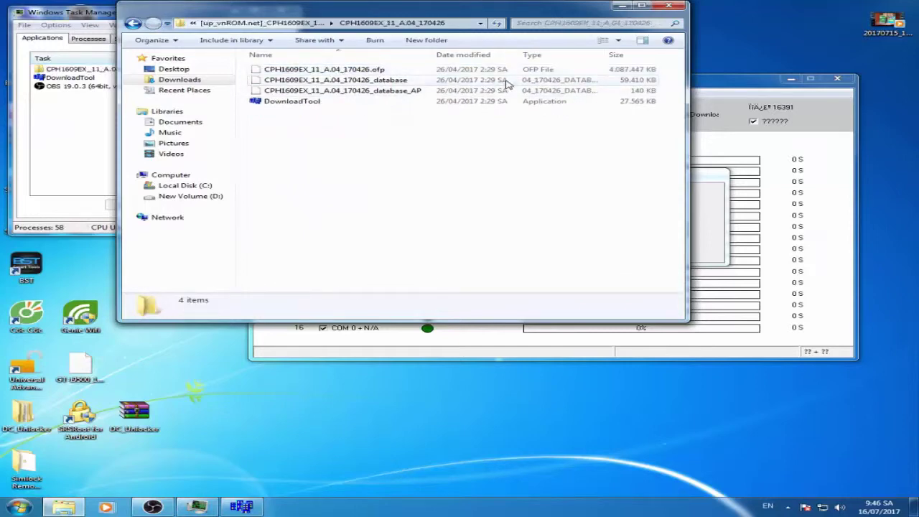
Step: Return to Downloads, examine the files inside the 1.62 GB CPH1609EX_11_A.04_170426 archive, and close it
{"action": "left_click", "coordinate": [135, 25]}
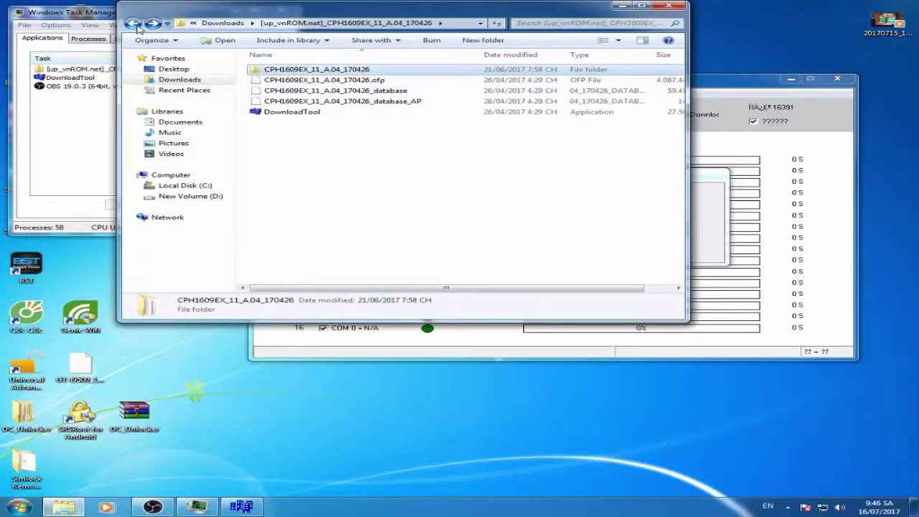
{"action": "left_click", "coordinate": [134, 24]}
{"action": "left_click", "coordinate": [366, 134]}
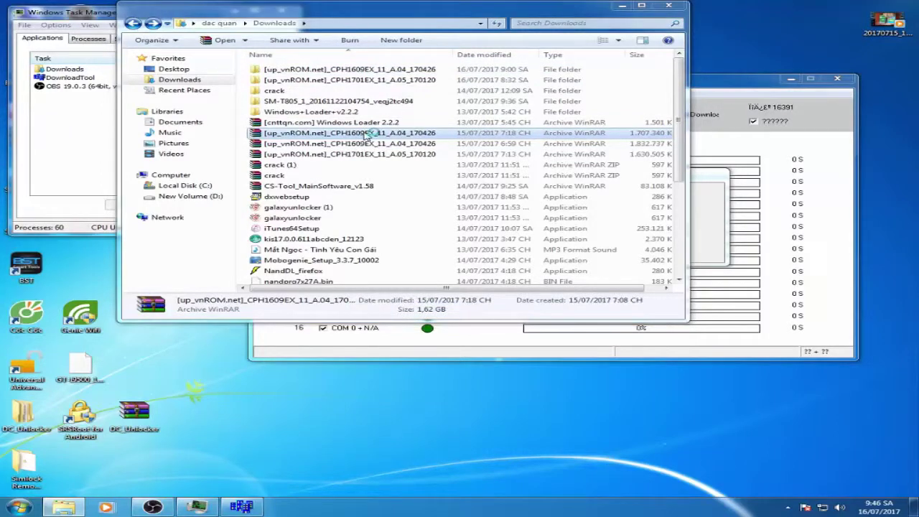
{"action": "double_click", "coordinate": [366, 134]}
{"action": "double_click", "coordinate": [195, 125]}
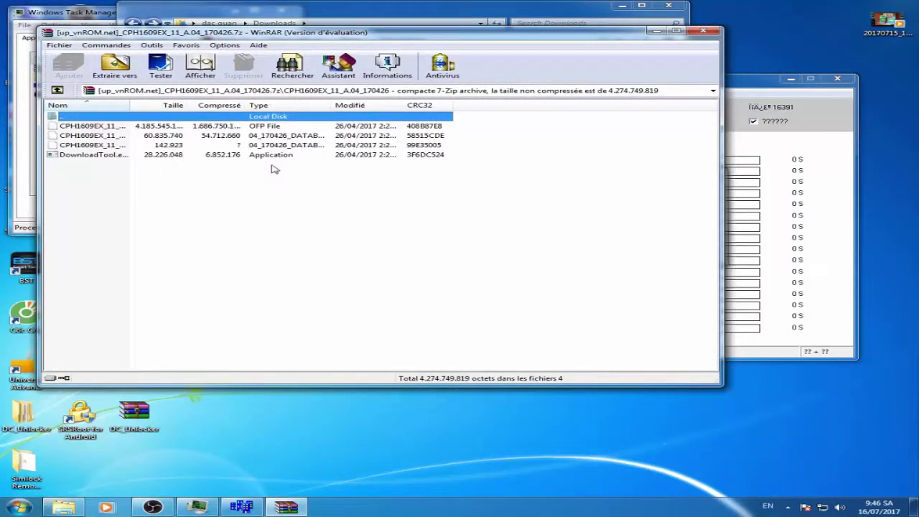
{"action": "key", "text": "alt+F4"}
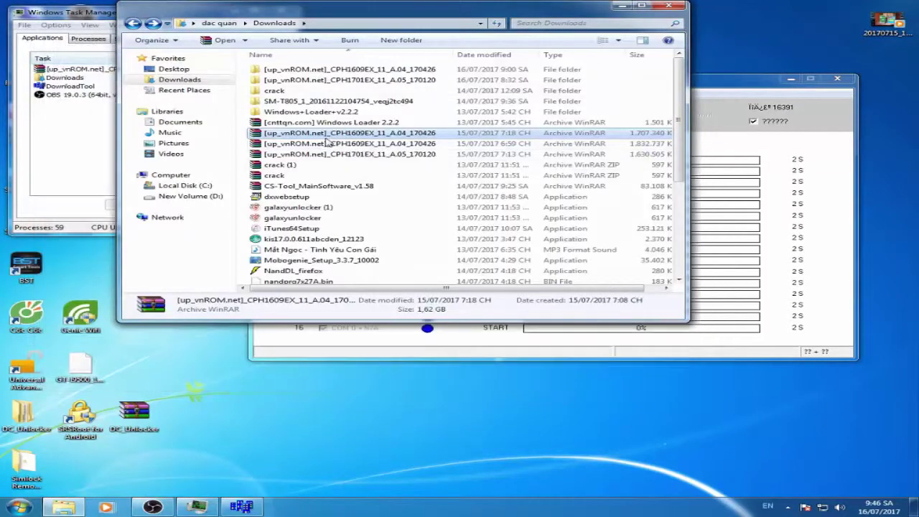
Step: Copy the 1.62 GB CPH1609EX_11_A.04_170426 archive from Downloads into D:\FILE\OPPO
{"action": "right_click", "coordinate": [327, 135]}
{"action": "left_click", "coordinate": [373, 302]}
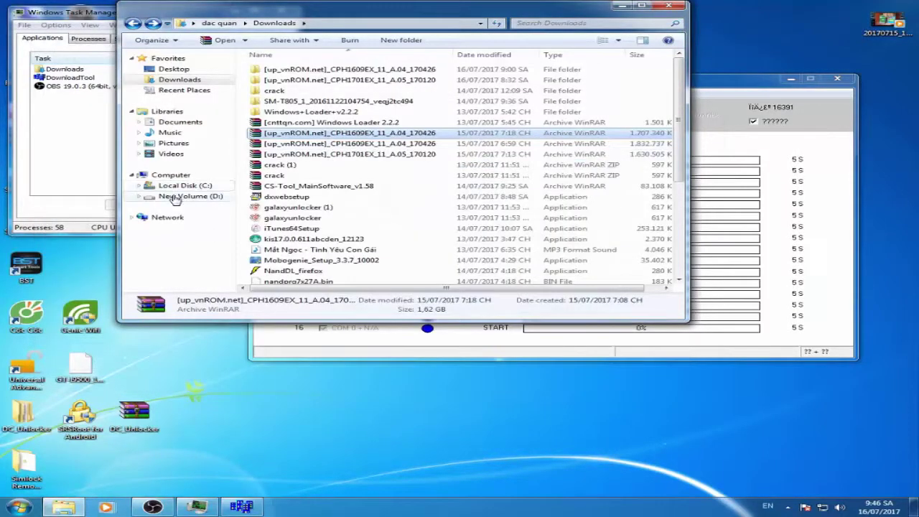
{"action": "left_click", "coordinate": [175, 198]}
{"action": "left_click", "coordinate": [302, 164]}
{"action": "double_click", "coordinate": [273, 152]}
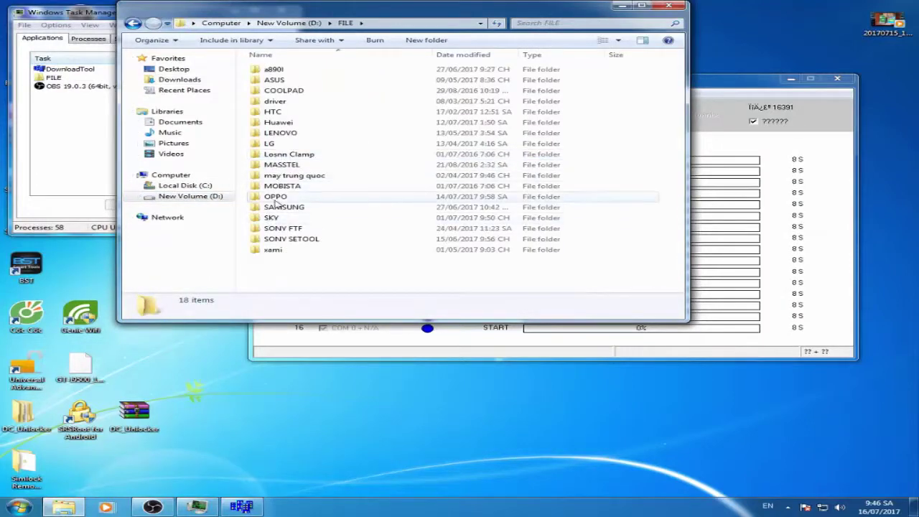
{"action": "double_click", "coordinate": [275, 198]}
{"action": "right_click", "coordinate": [246, 193]}
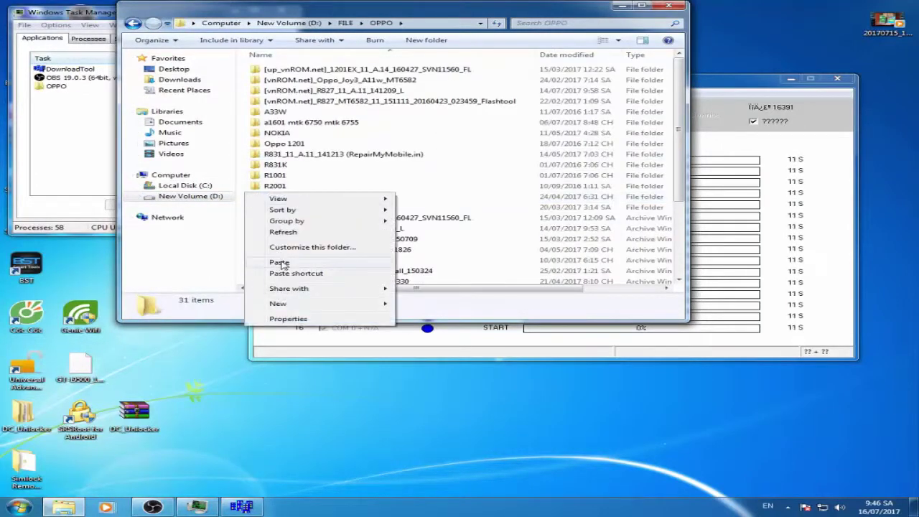
{"action": "left_click", "coordinate": [280, 262]}
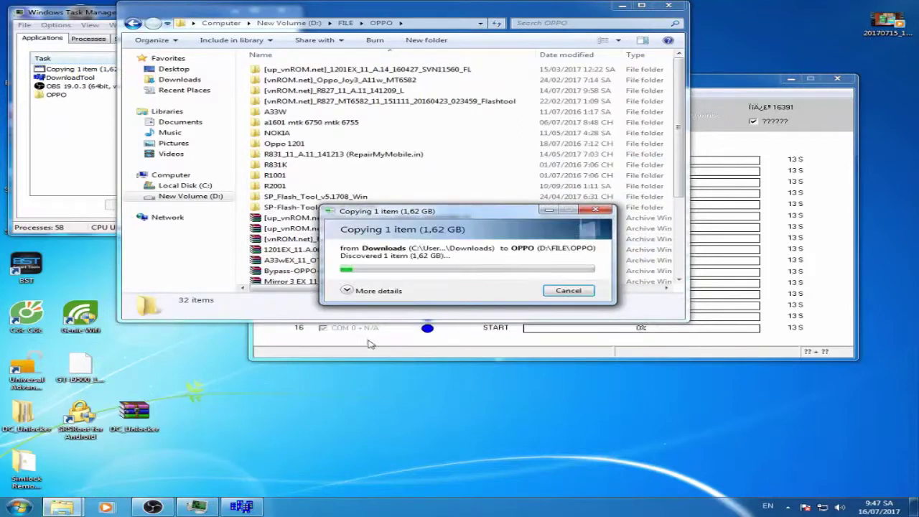
Step: Bring DownloadTool to the front to monitor the flashing progress, then switch to OBS
{"action": "left_click", "coordinate": [368, 344]}
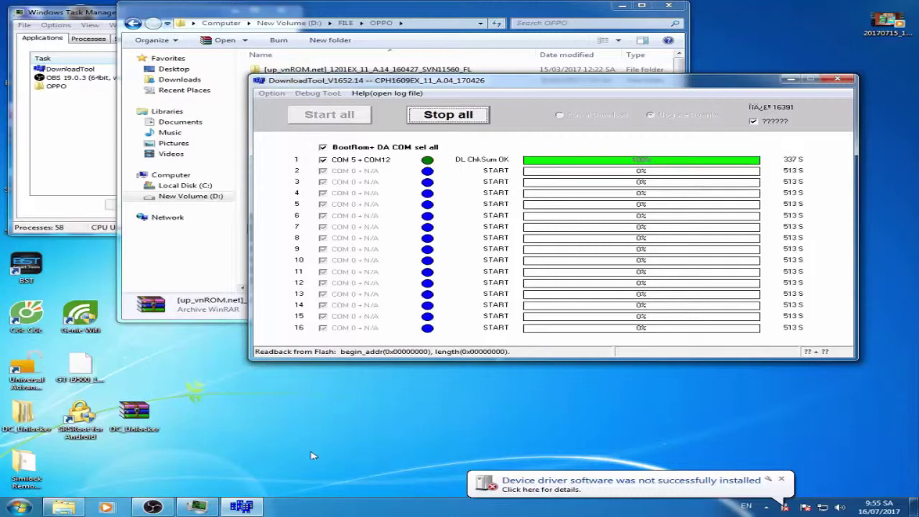
{"action": "left_click", "coordinate": [153, 507]}
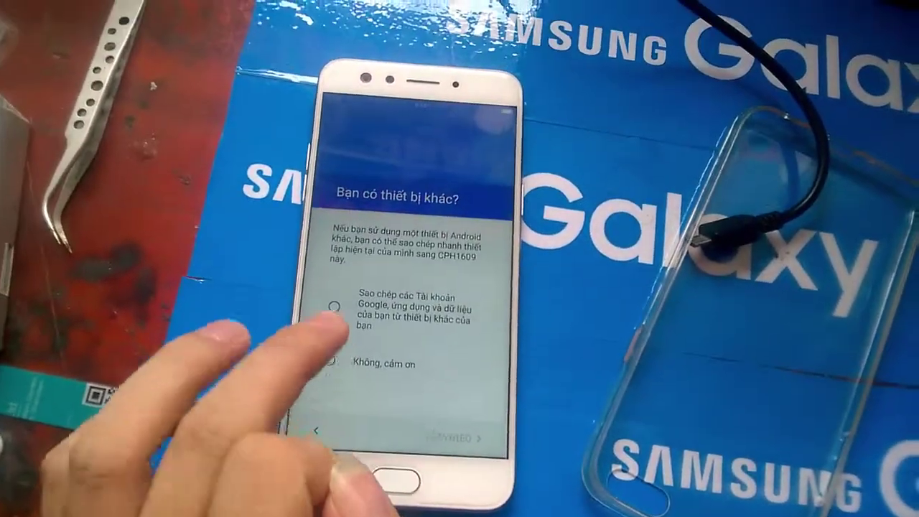
Step: On the phone, decline copying data from another device with "Không, cảm ơn" and continue the setup
{"action": "left_click", "coordinate": [330, 361]}
{"action": "left_click", "coordinate": [452, 437]}
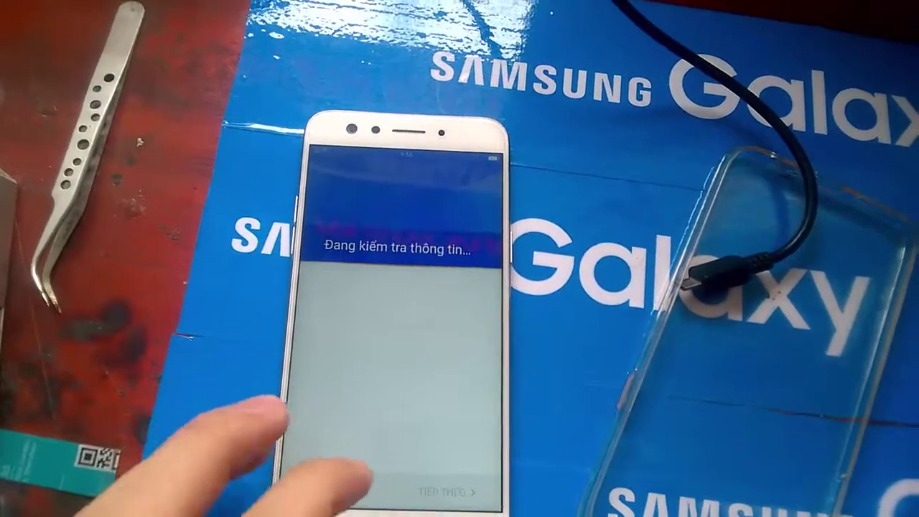
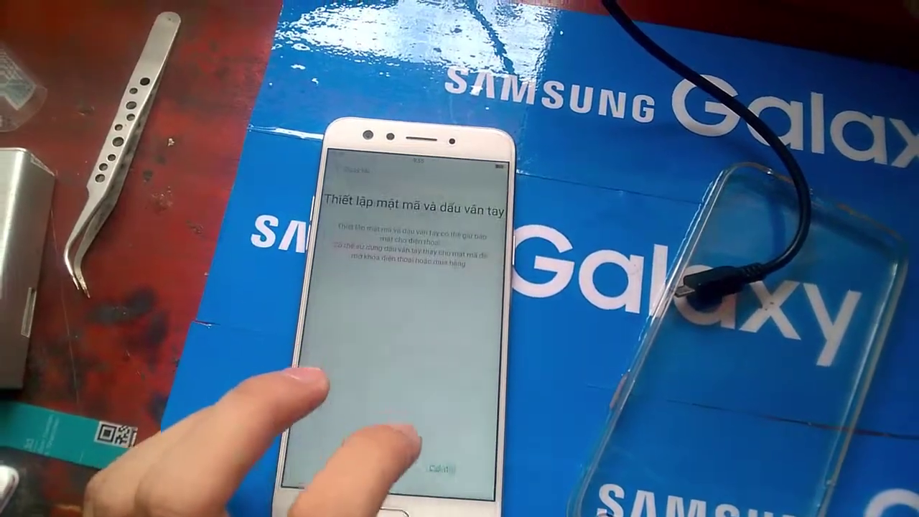
{"action": "left_click", "coordinate": [439, 468]}
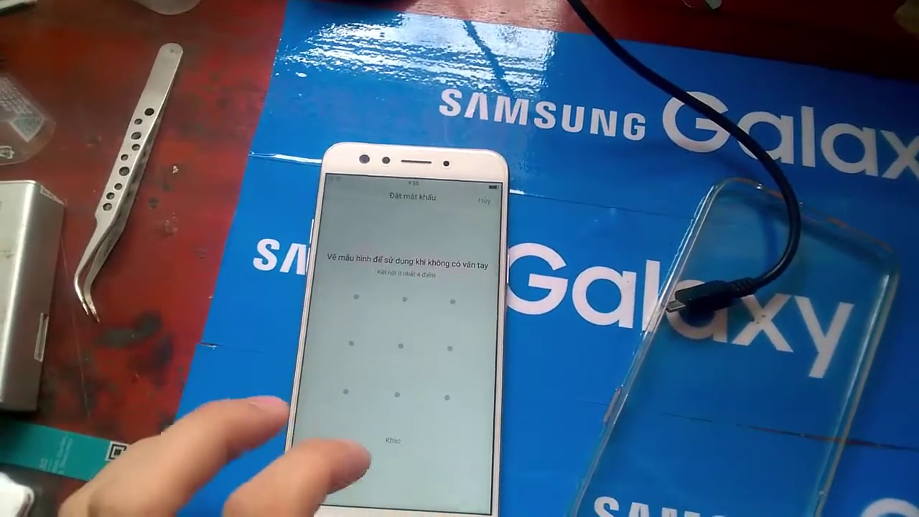
{"action": "left_click", "coordinate": [393, 441]}
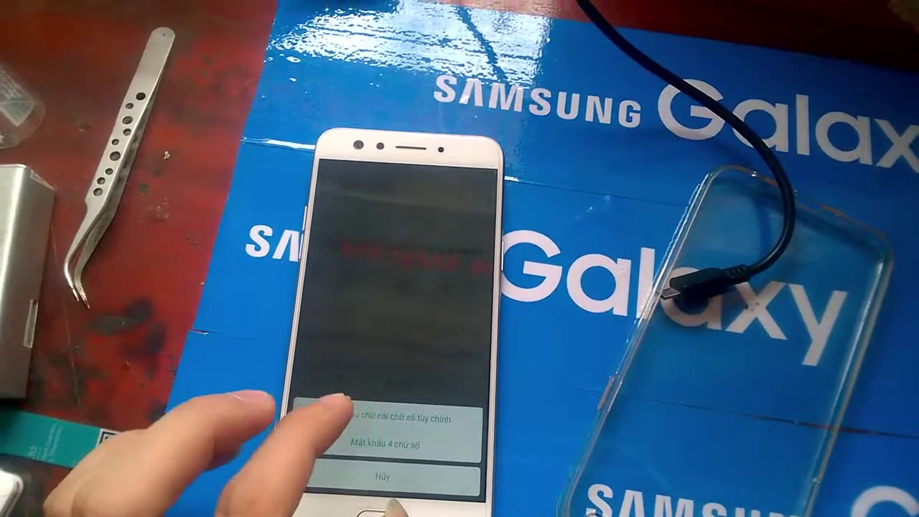
{"action": "left_click", "coordinate": [381, 475]}
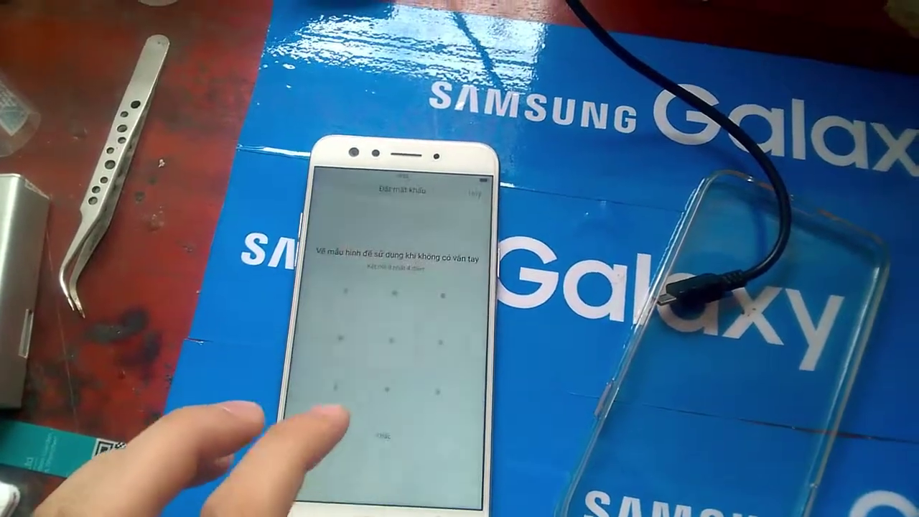
{"action": "left_click", "coordinate": [409, 506]}
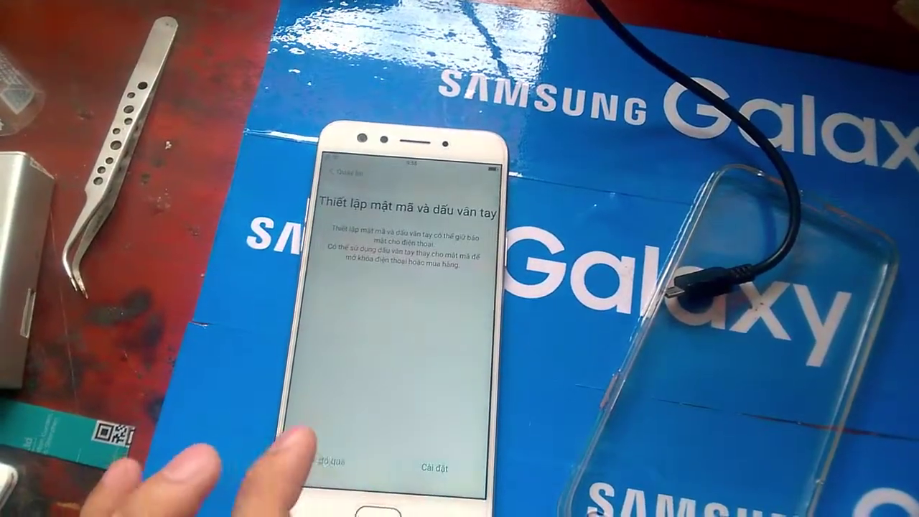
Step: Skip the passcode and fingerprint setup on the phone
{"action": "left_click", "coordinate": [366, 413]}
{"action": "left_click", "coordinate": [430, 343]}
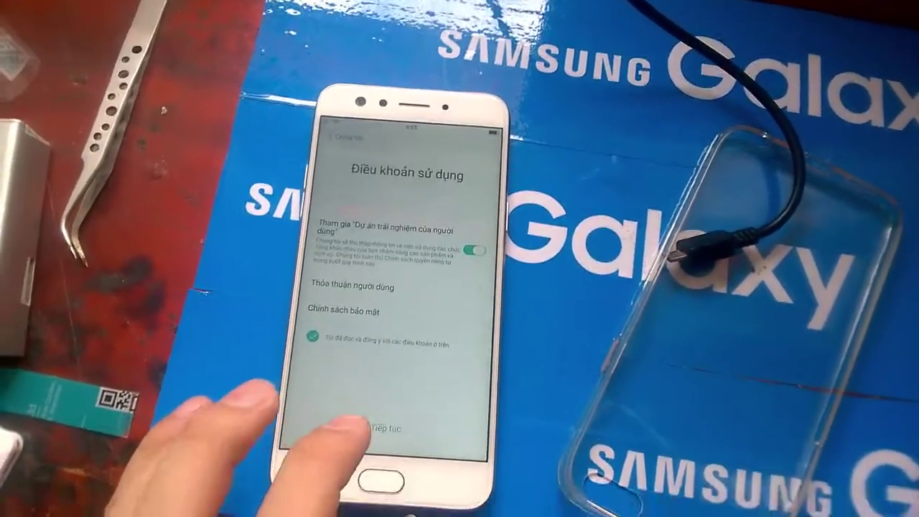
Step: Accept the terms of use and continue past the Google services page with its options left enabled
{"action": "left_click", "coordinate": [388, 466]}
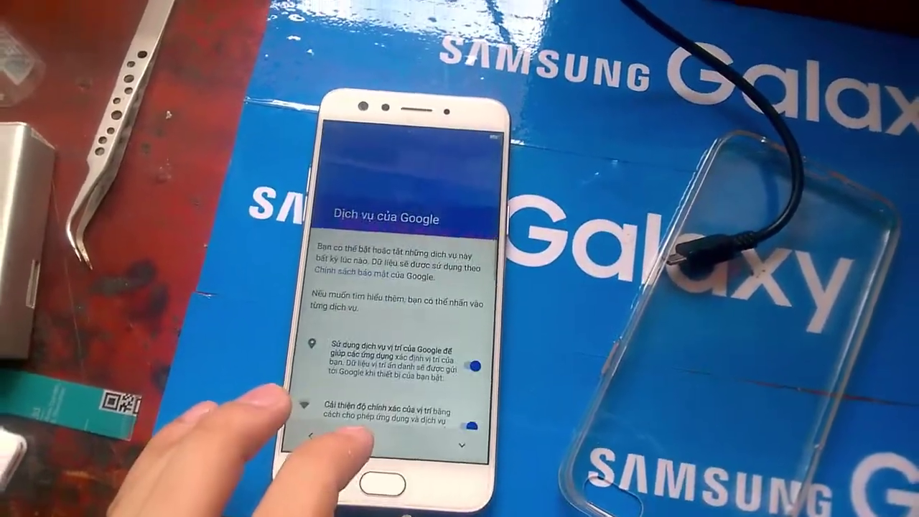
{"action": "scroll", "coordinate": [395, 323], "scroll_direction": "down", "scroll_amount": 5}
{"action": "left_click", "coordinate": [420, 453]}
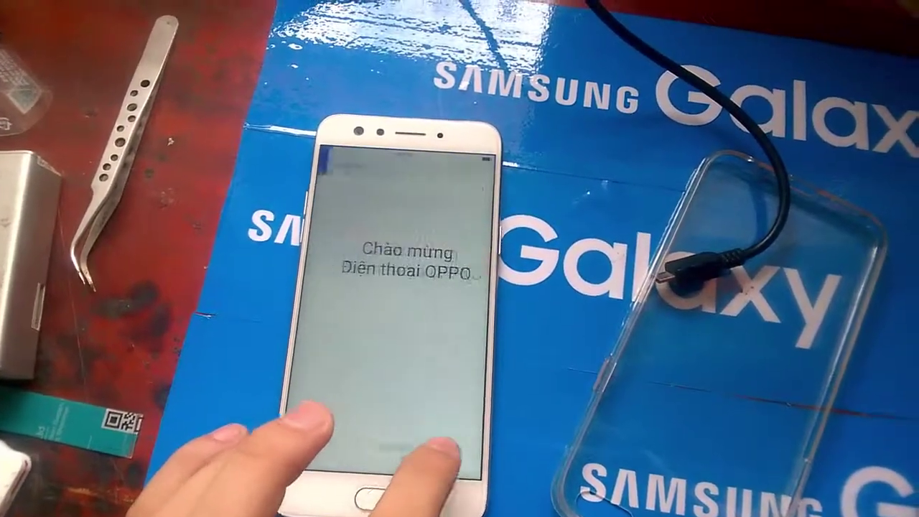